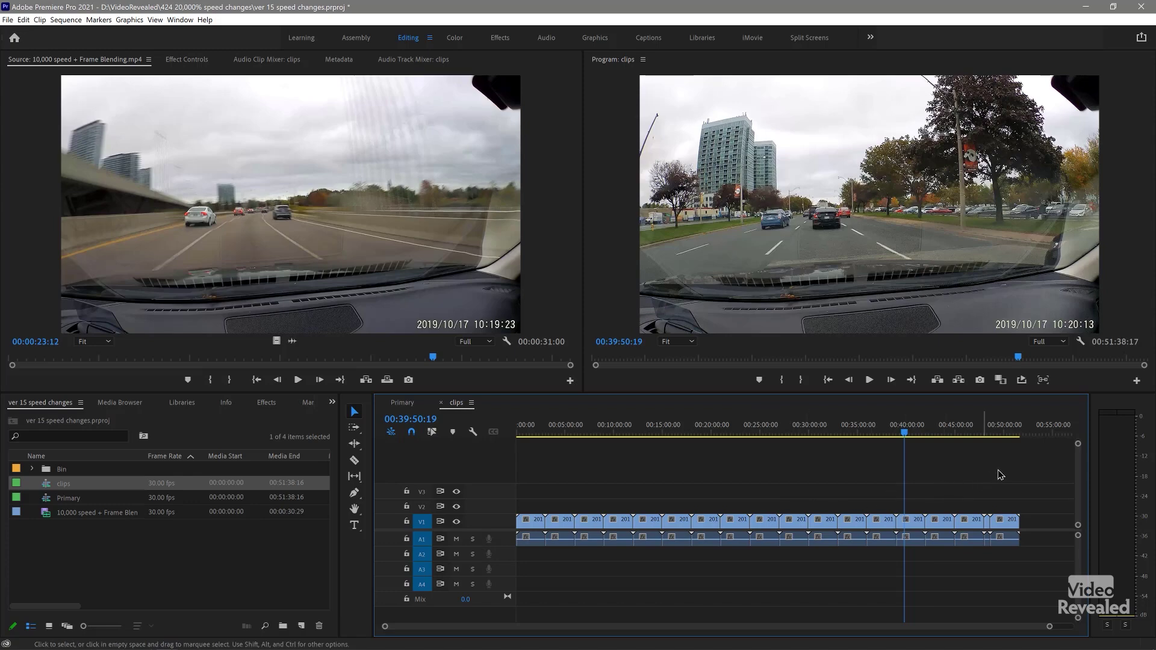
Select all clips in the clips sequence and enable ripple editing in their speed settings, keeping Frame Sampling as time interpolation.
drag(1027, 466, 516, 529)
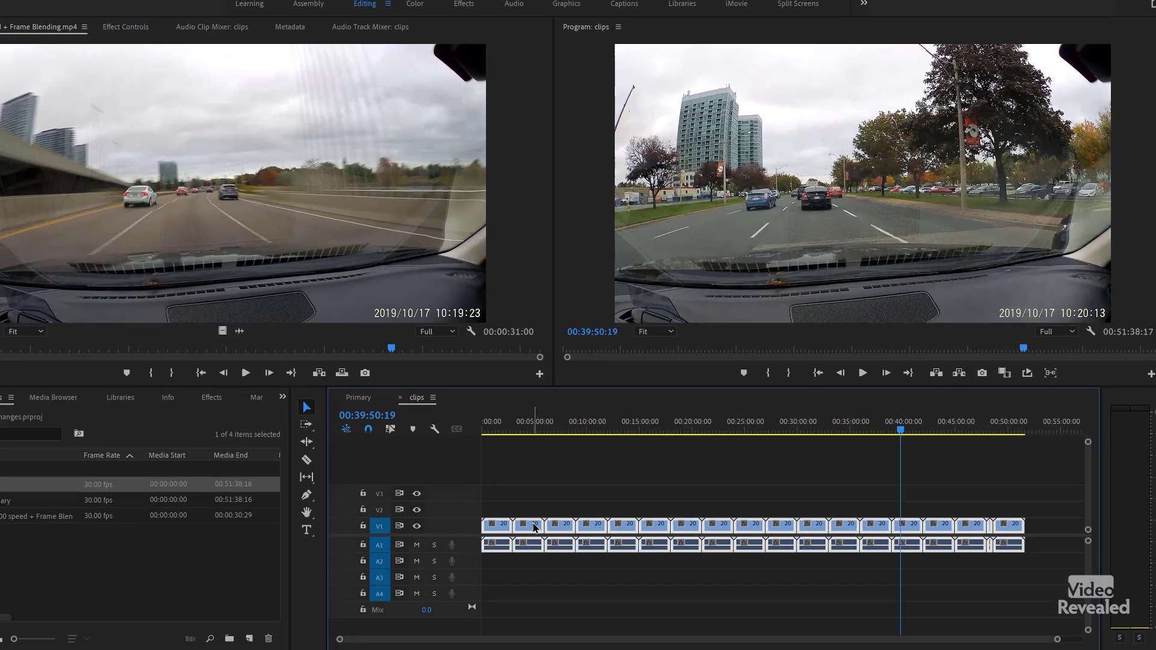
right_click(534, 527)
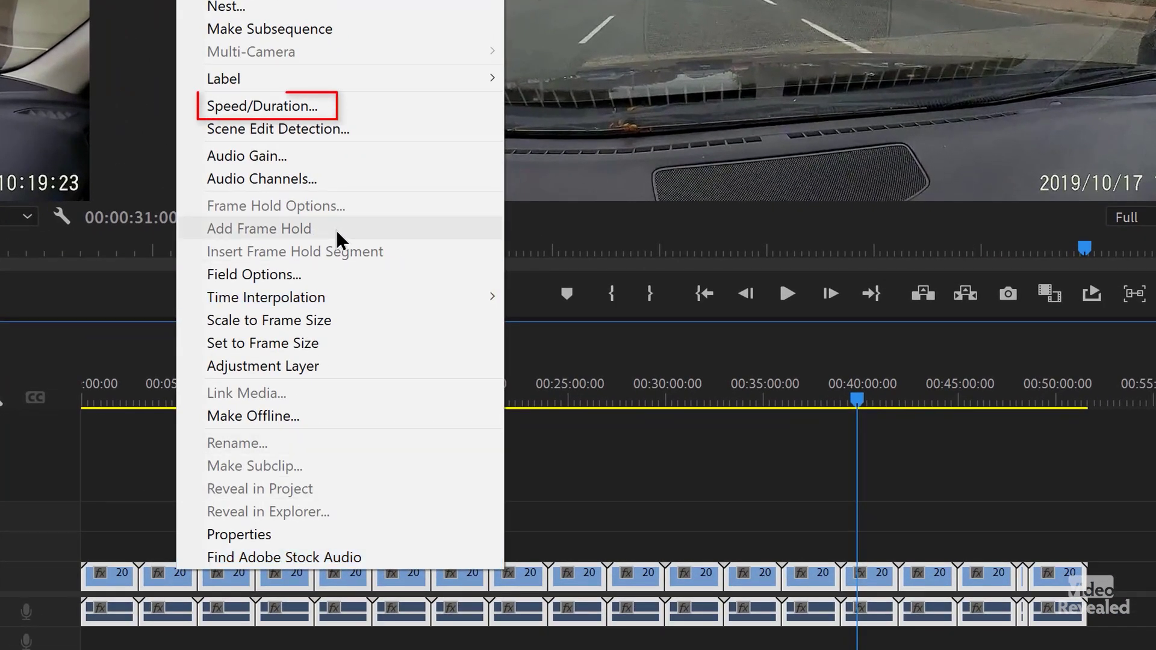
click(352, 106)
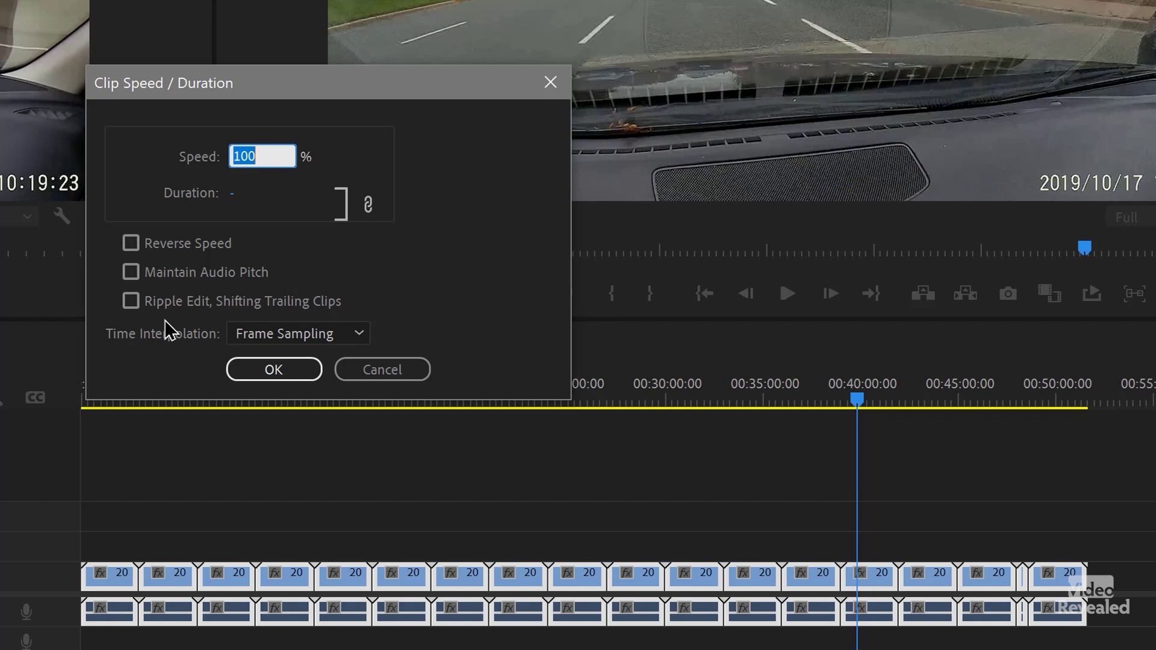
click(139, 309)
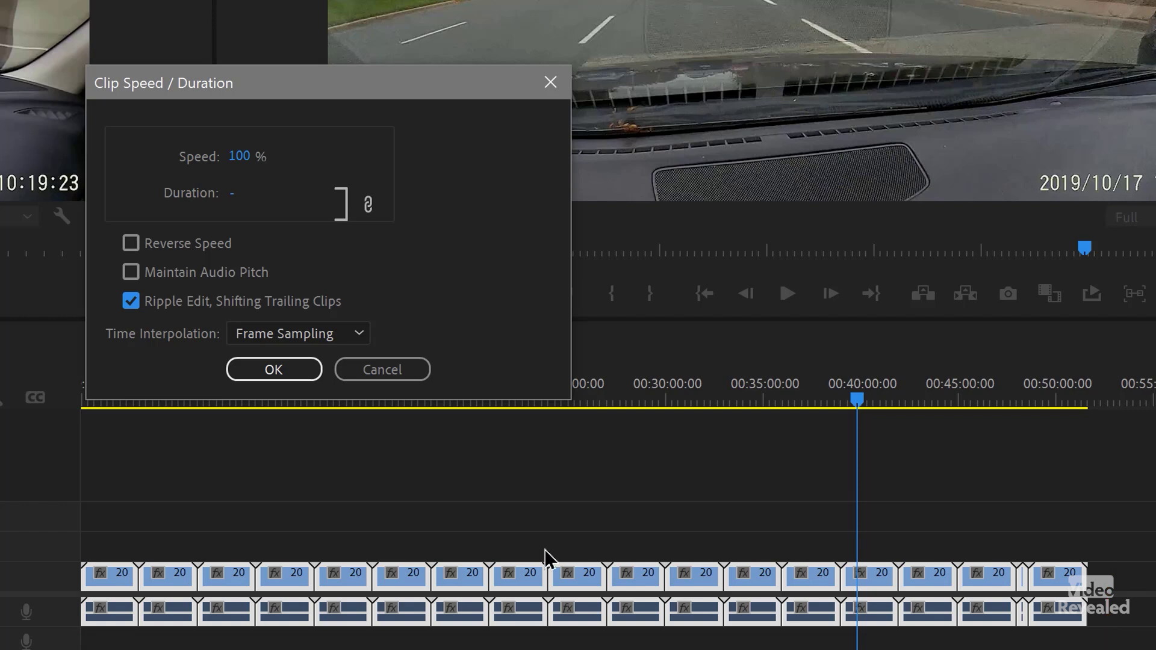
click(355, 343)
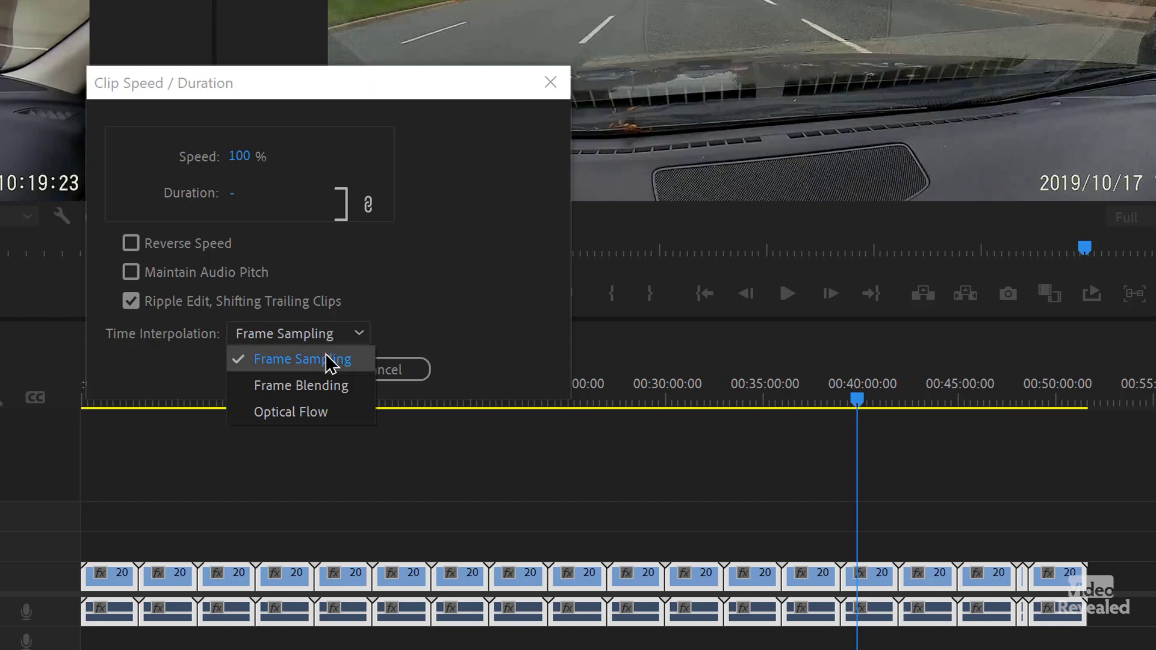
click(423, 324)
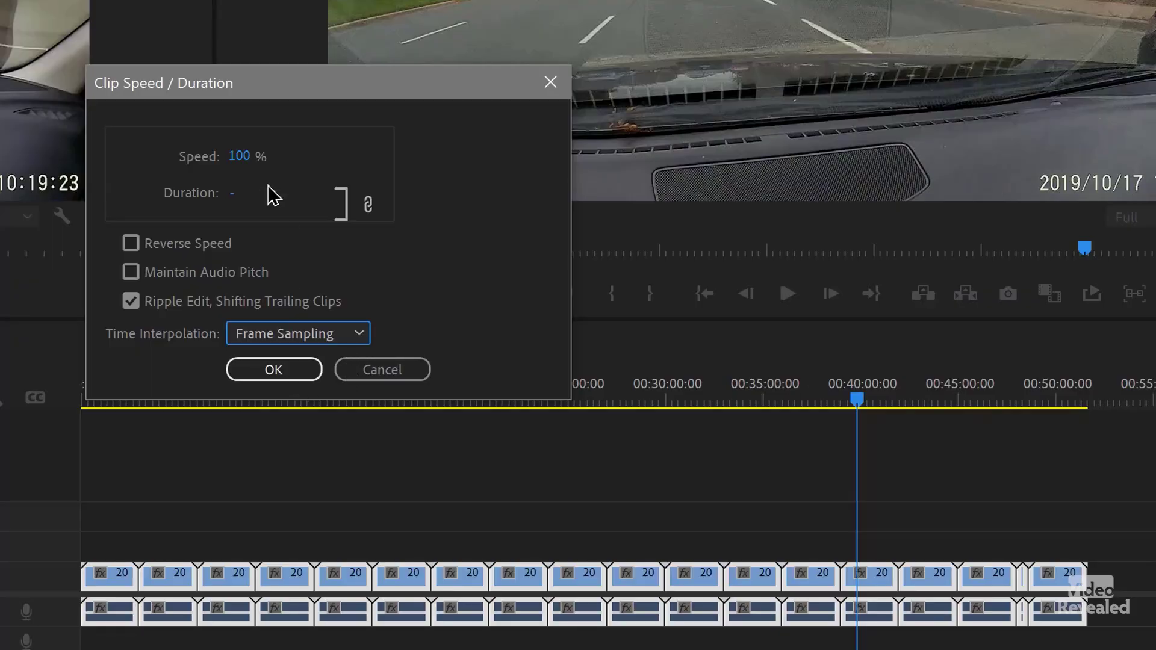
Try to set the selected clips' speed to 20000%.
click(239, 158)
text(20000)
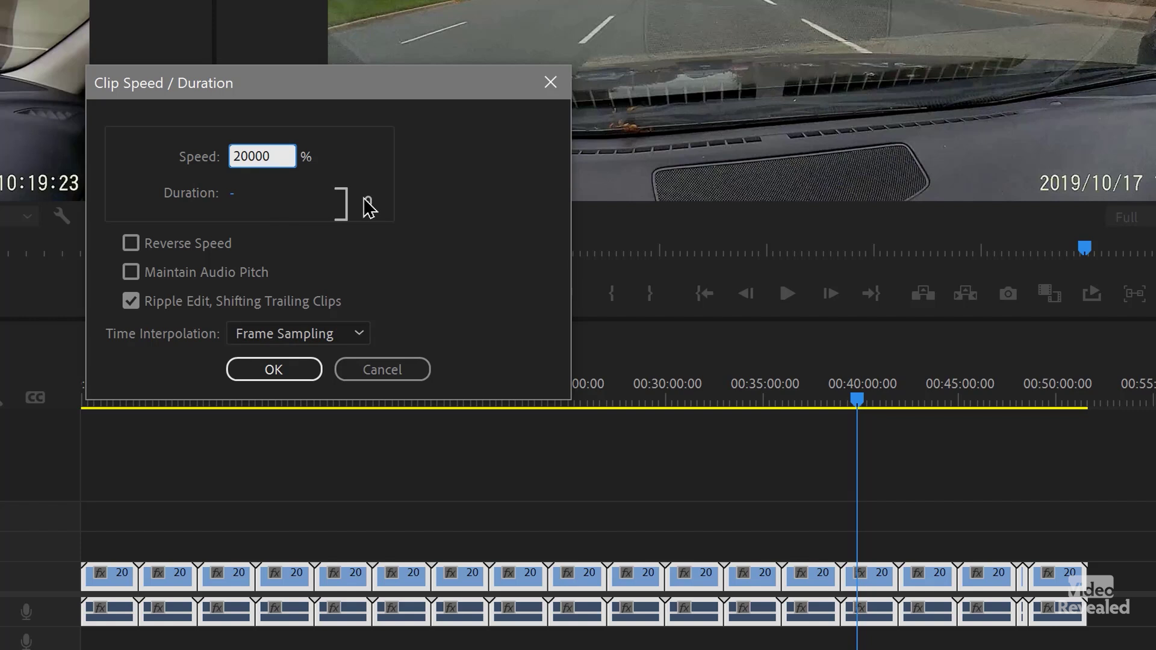
key(Tab)
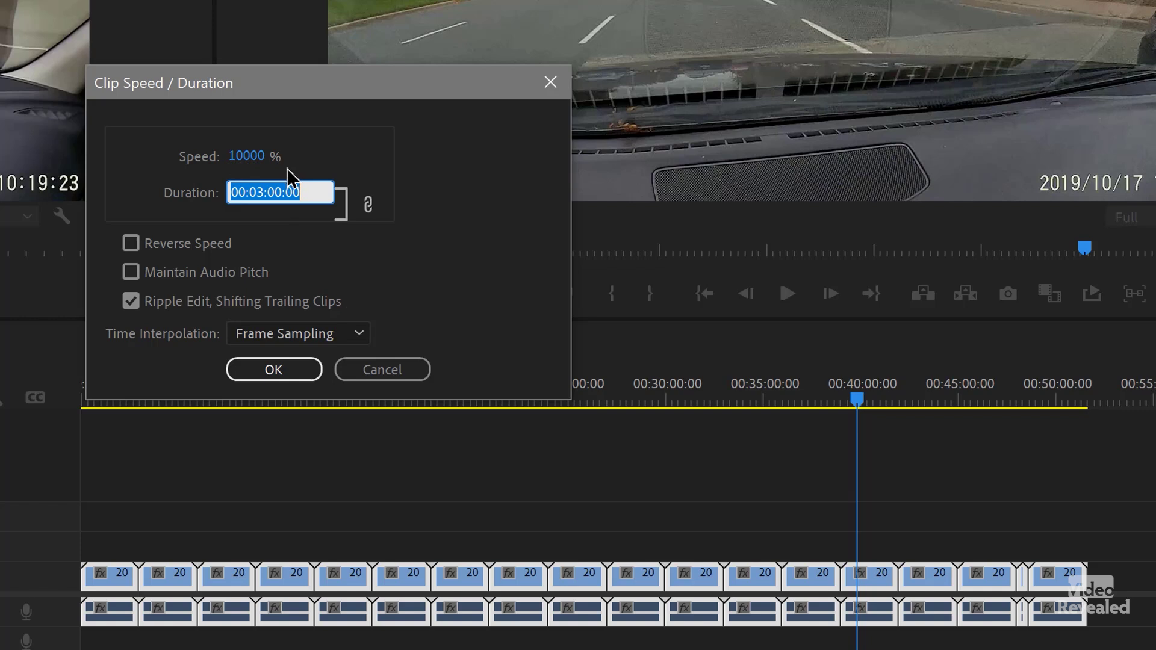
click(293, 373)
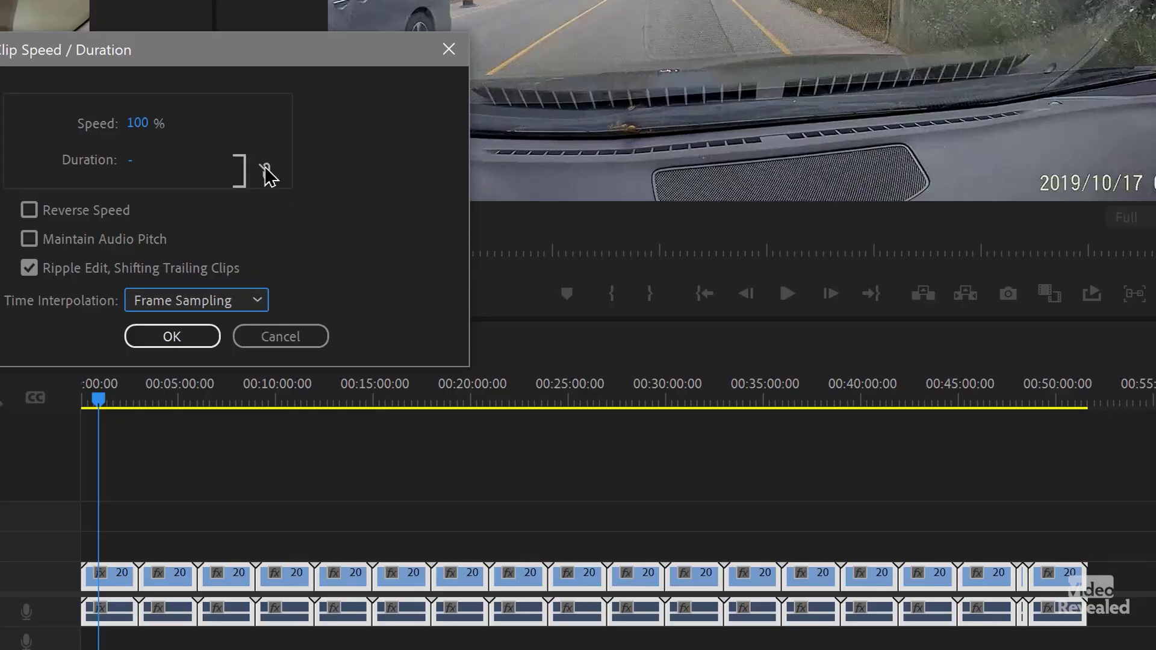
Set the speed of all selected clips to 5000% with speed and duration linked, and apply it.
click(138, 124)
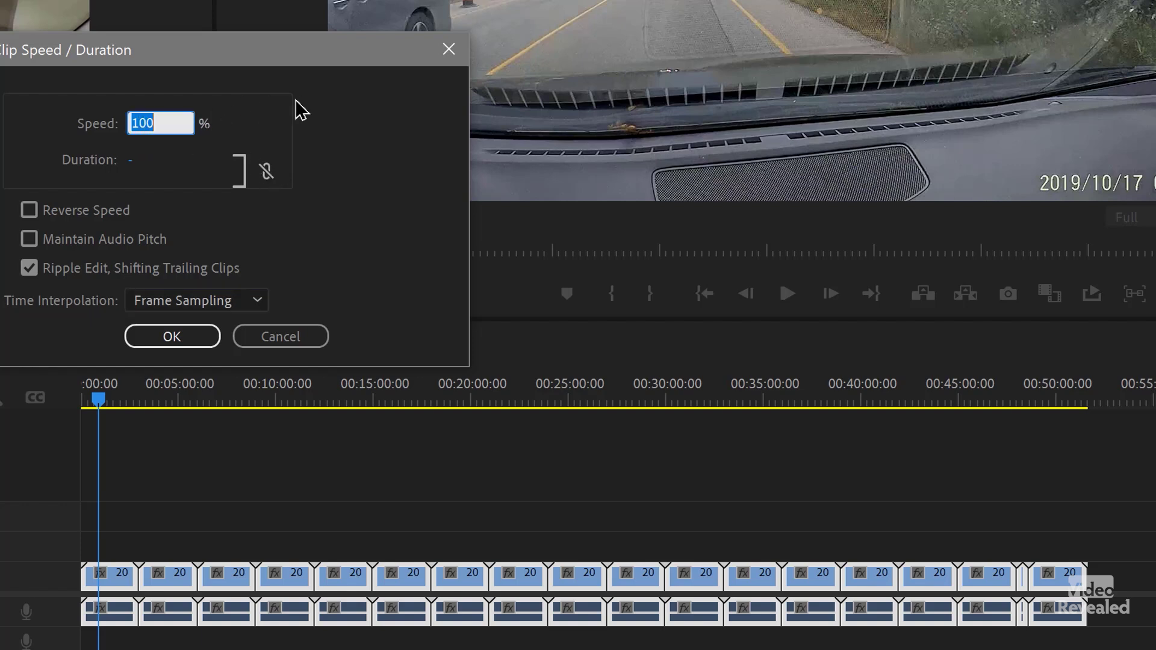
text(5000)
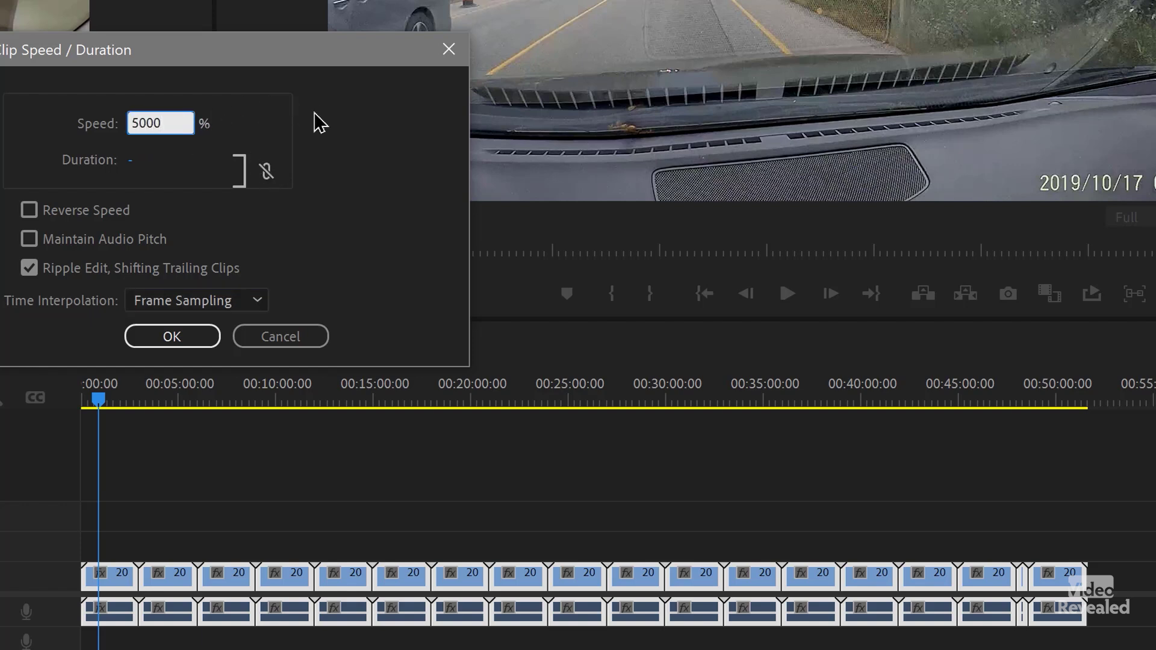
click(266, 171)
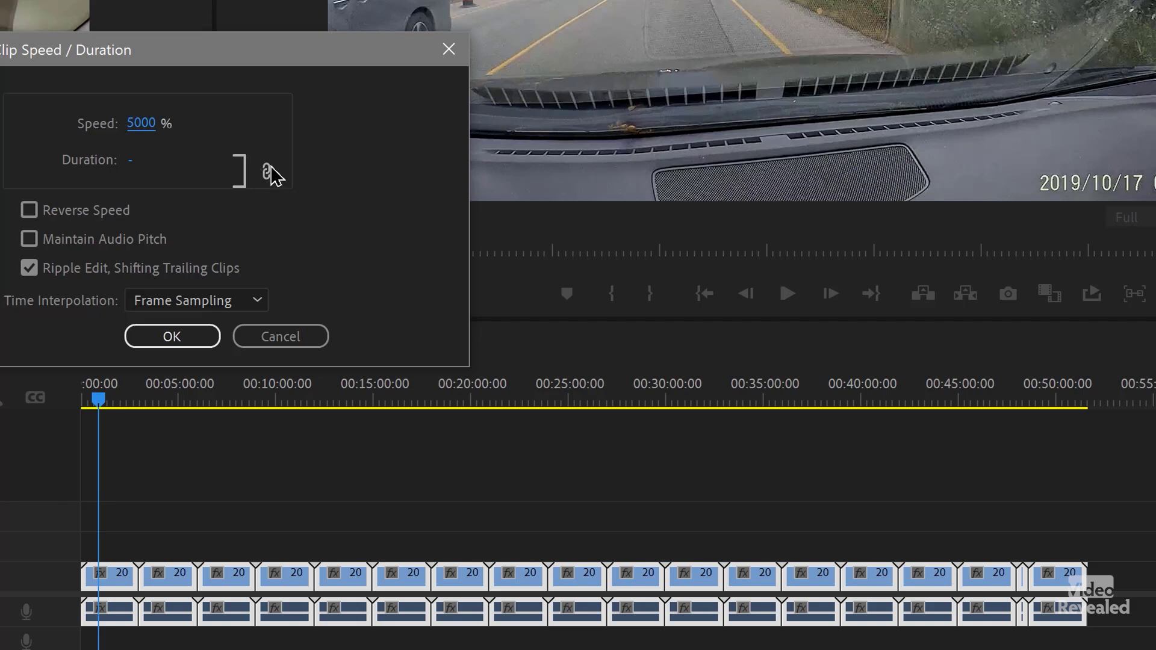
click(171, 336)
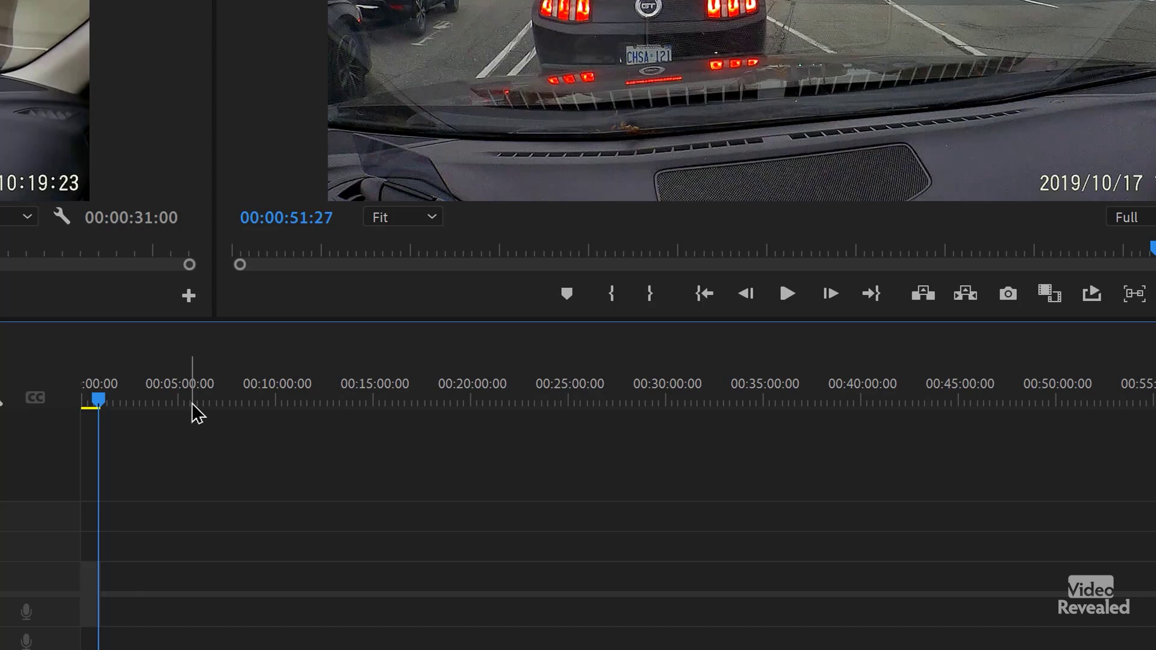
Play the sped-up clips sequence from its start and undo the speed change.
key(backslash)
key(backslash)
key(backslash)
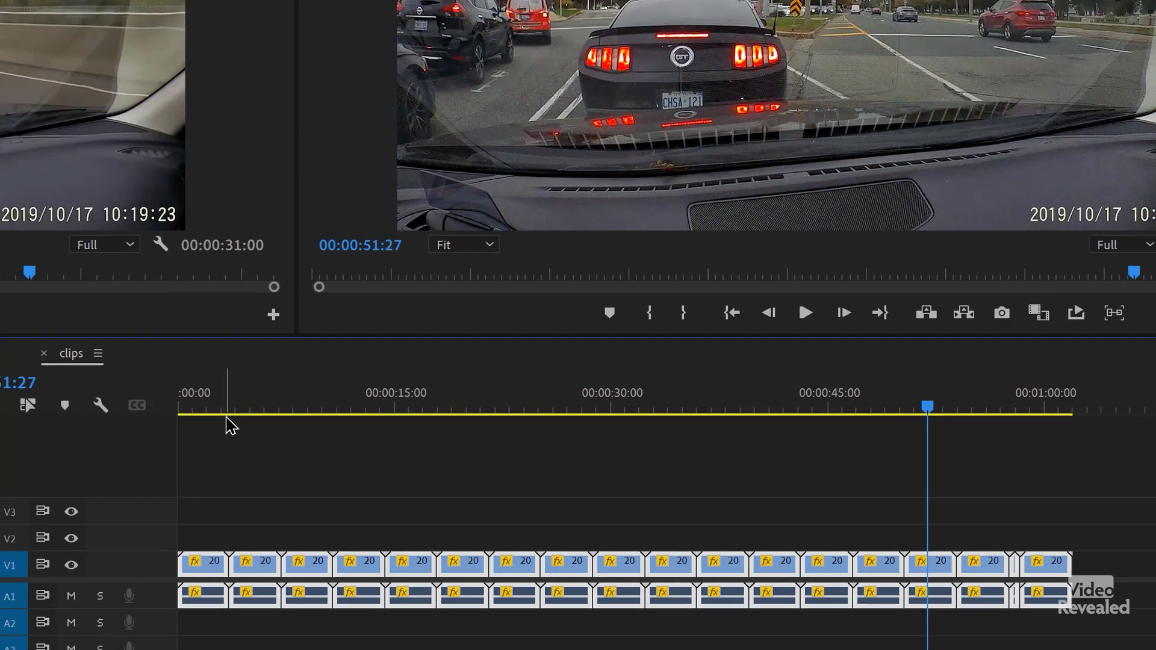
key(Home)
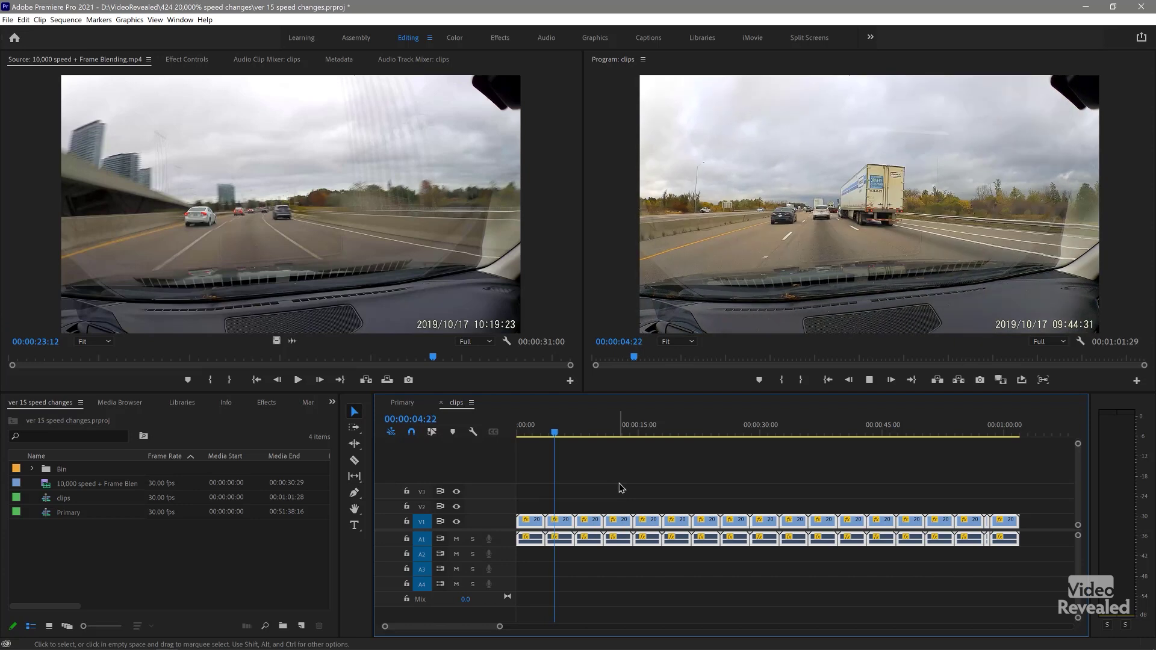
key(space)
key(ctrl+z)
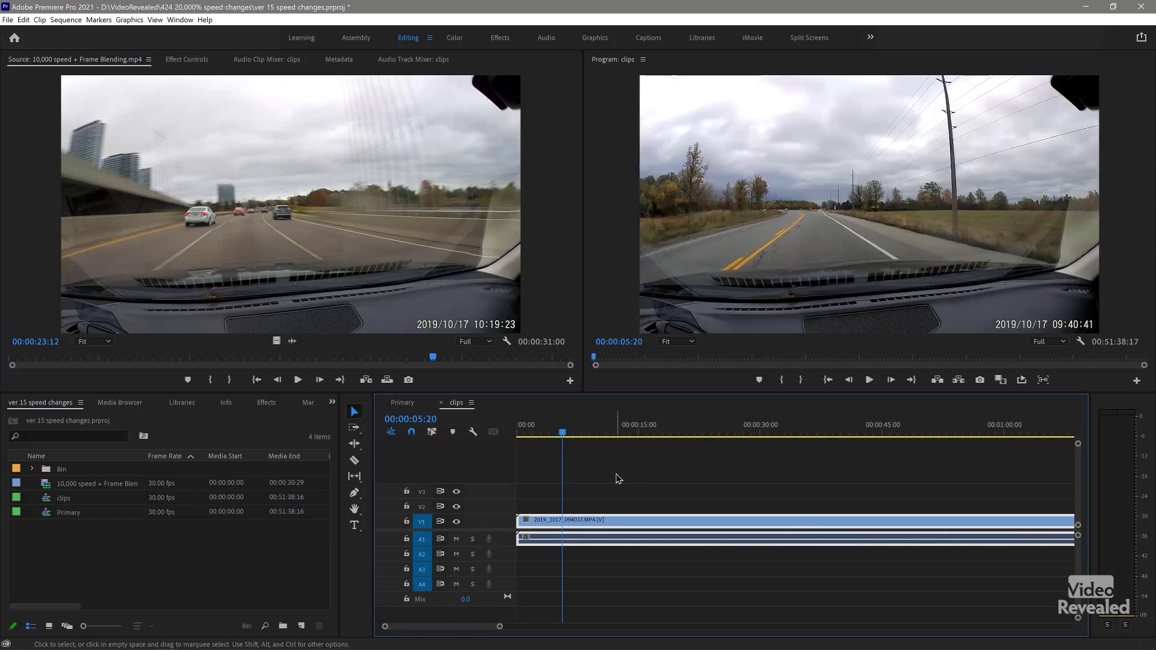
key(ctrl+shift+z)
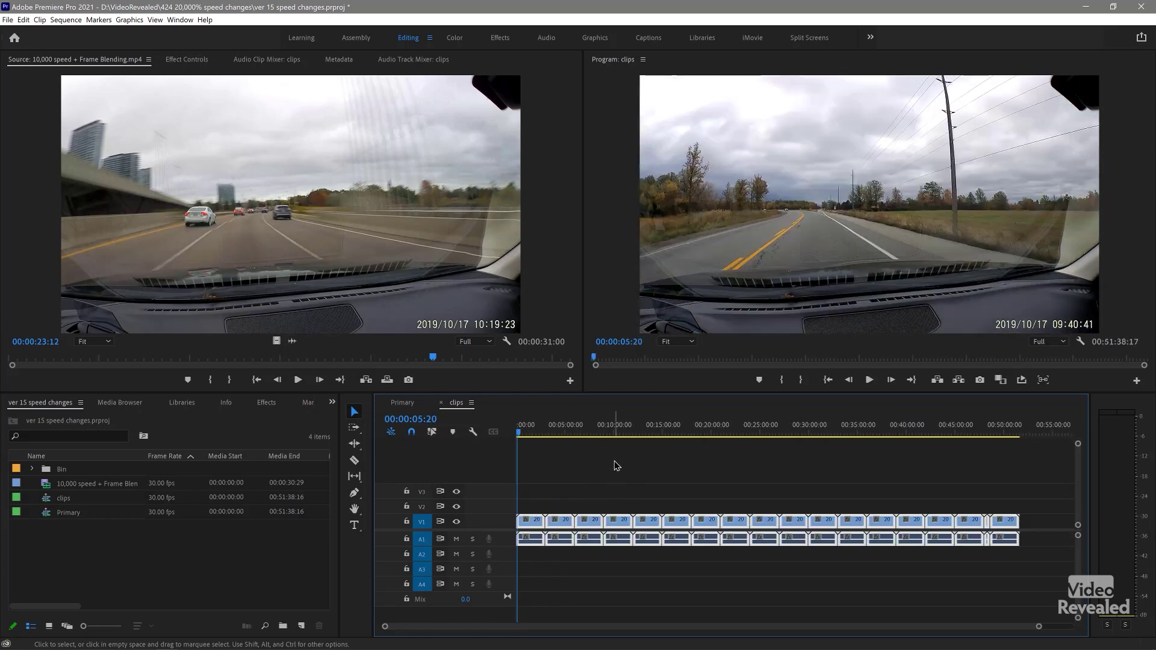
Play the Primary sequence from its start and return to the selected clips in the clips sequence.
click(412, 408)
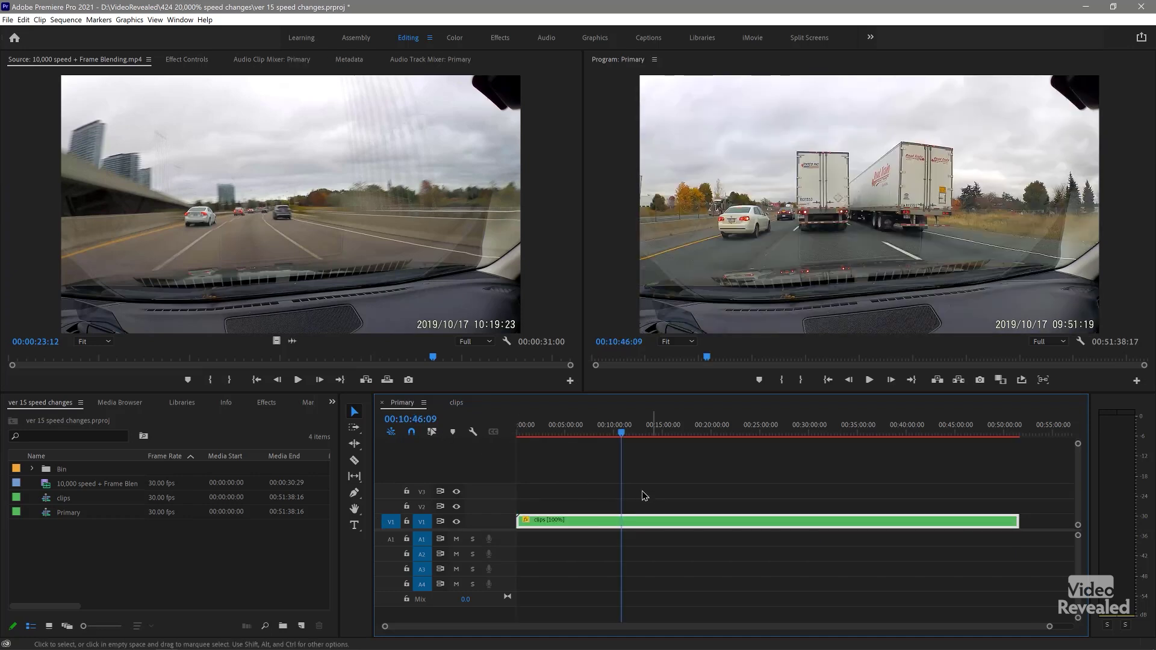
key(Home)
key(space)
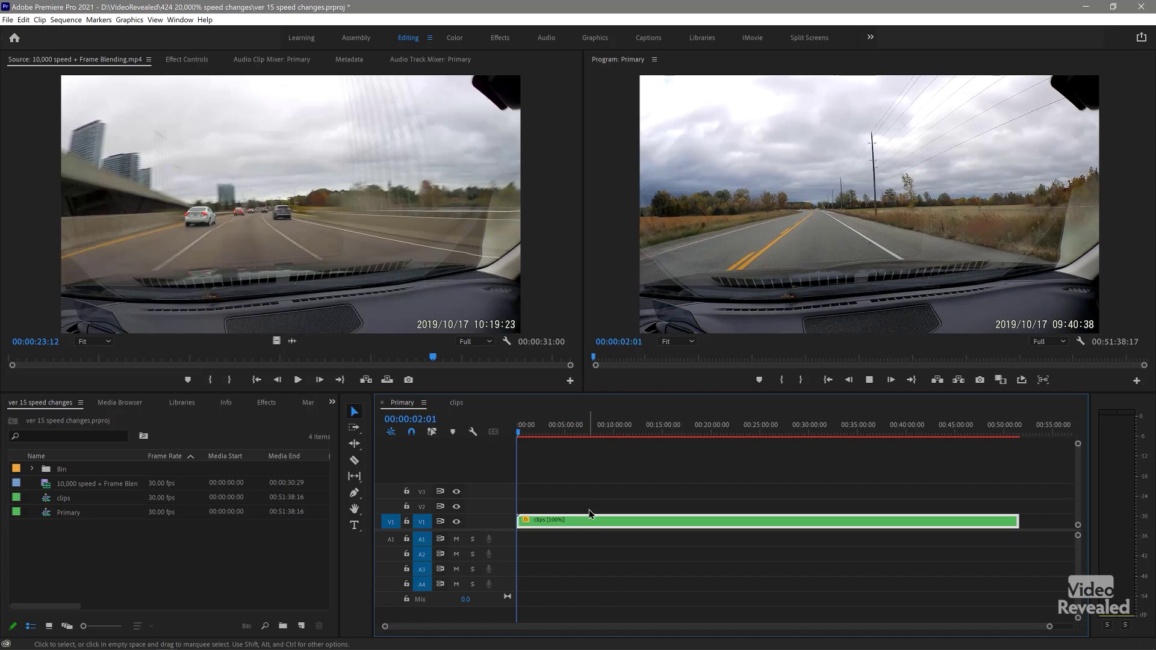
key(space)
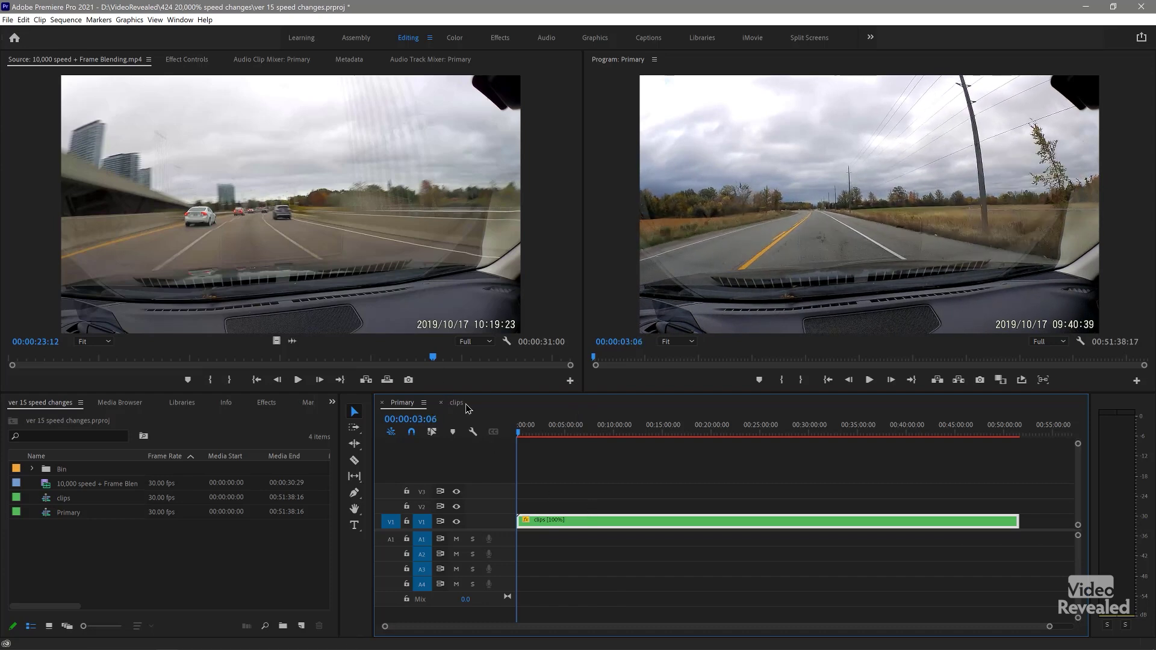
click(457, 403)
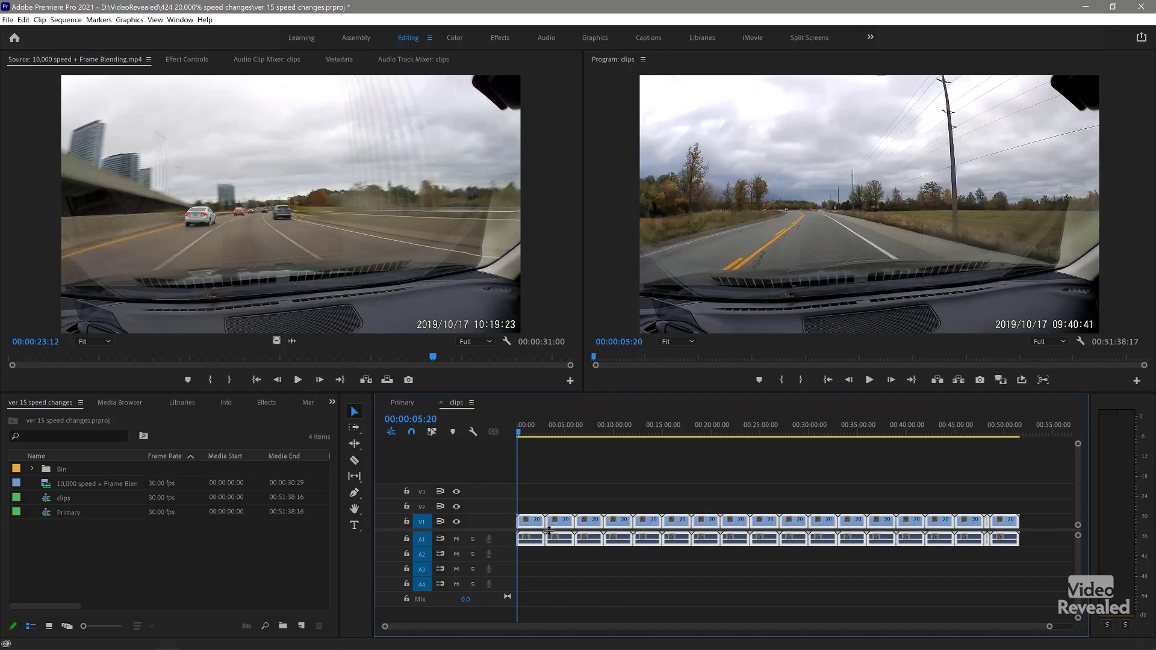
right_click(566, 521)
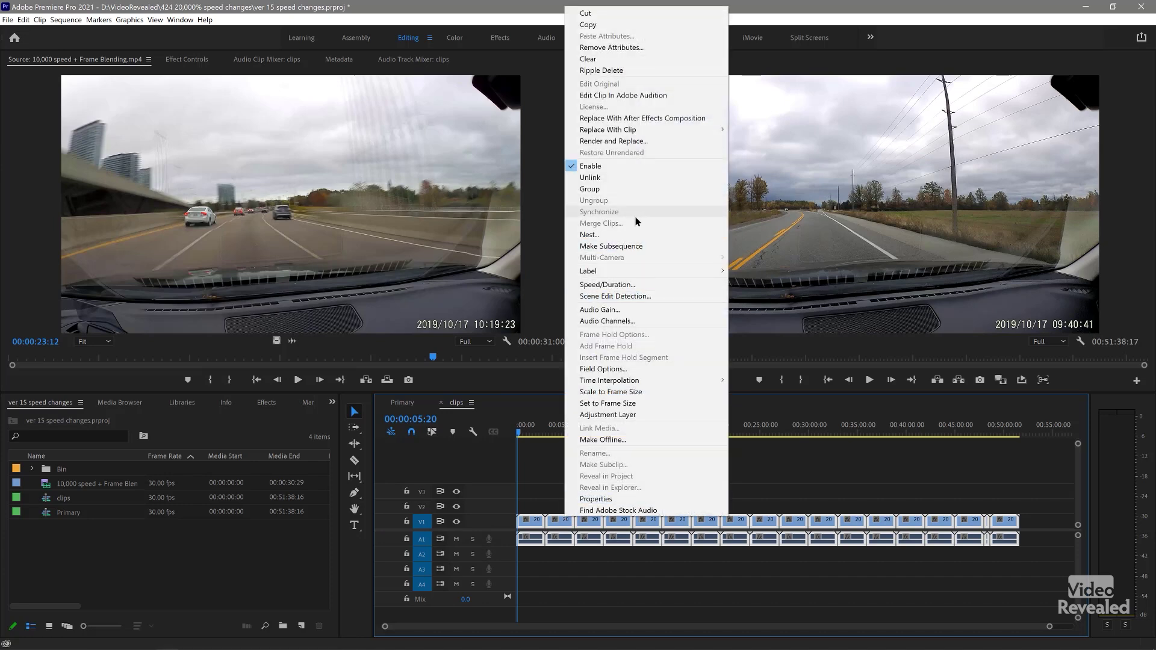
In the Primary sequence, turn off ripple editing in the nested clip's speed and duration settings.
click(408, 404)
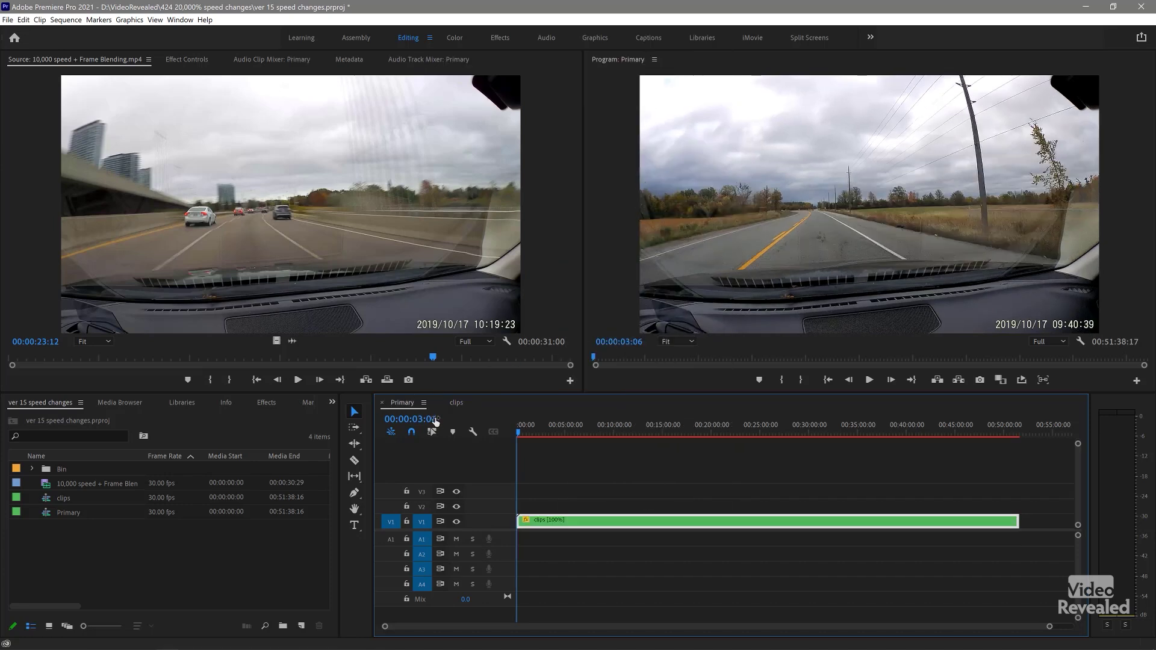
click(551, 426)
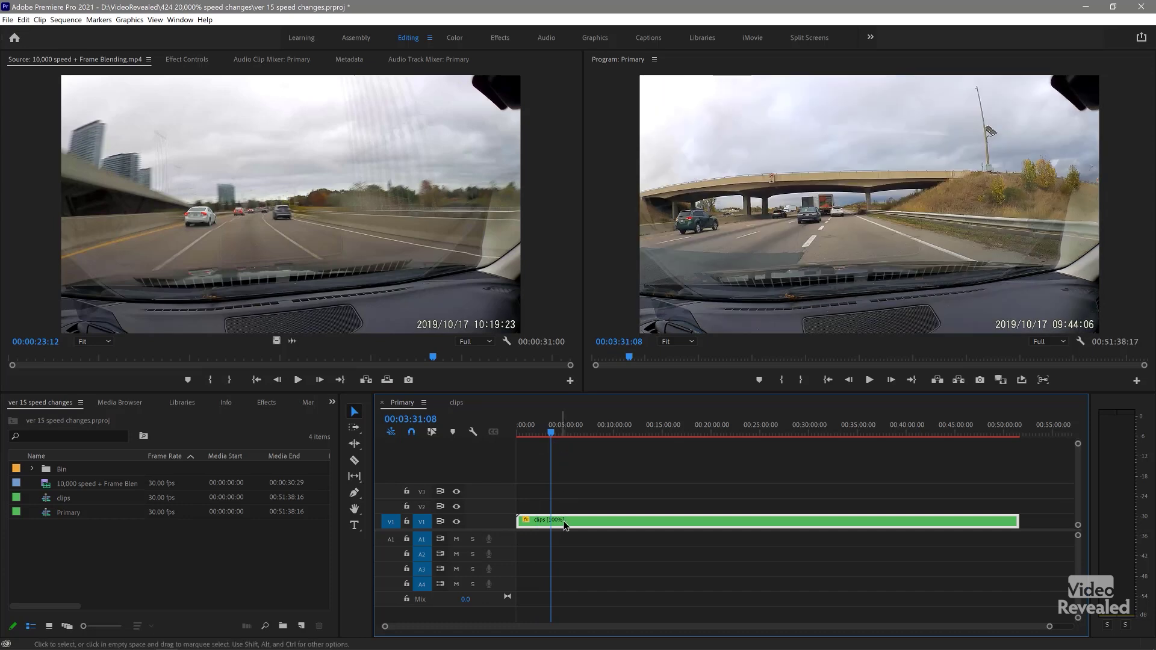
right_click(573, 524)
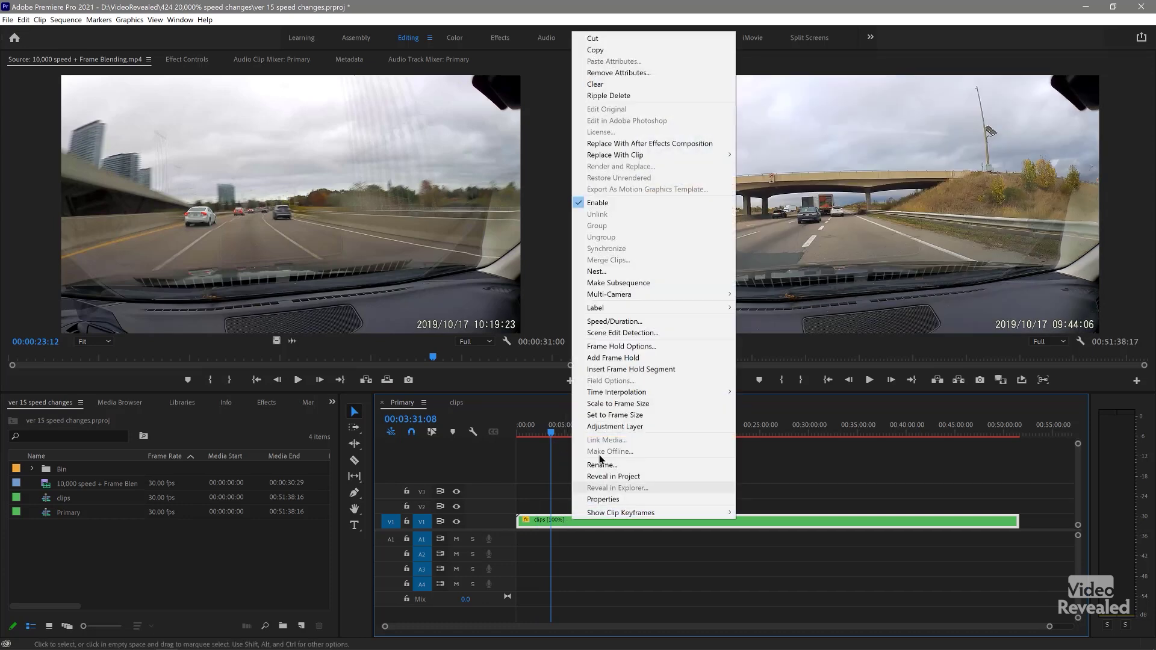
click(634, 325)
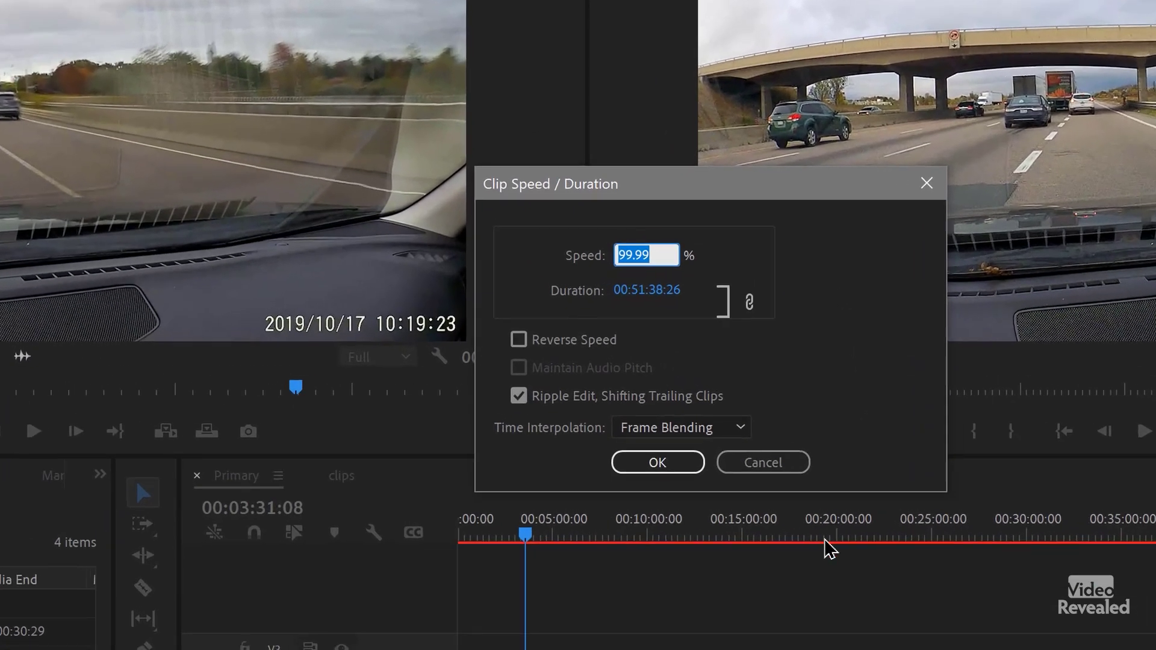
click(532, 399)
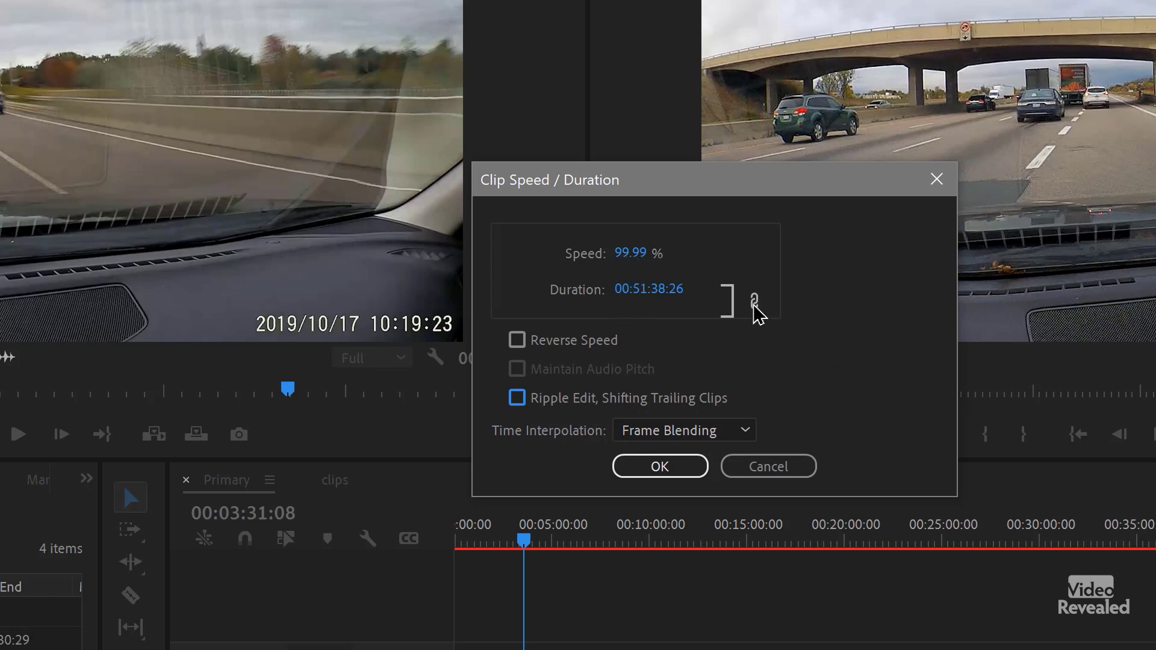
Set the nested clip's speed to 10000% with speed and duration linked, and apply it.
click(629, 253)
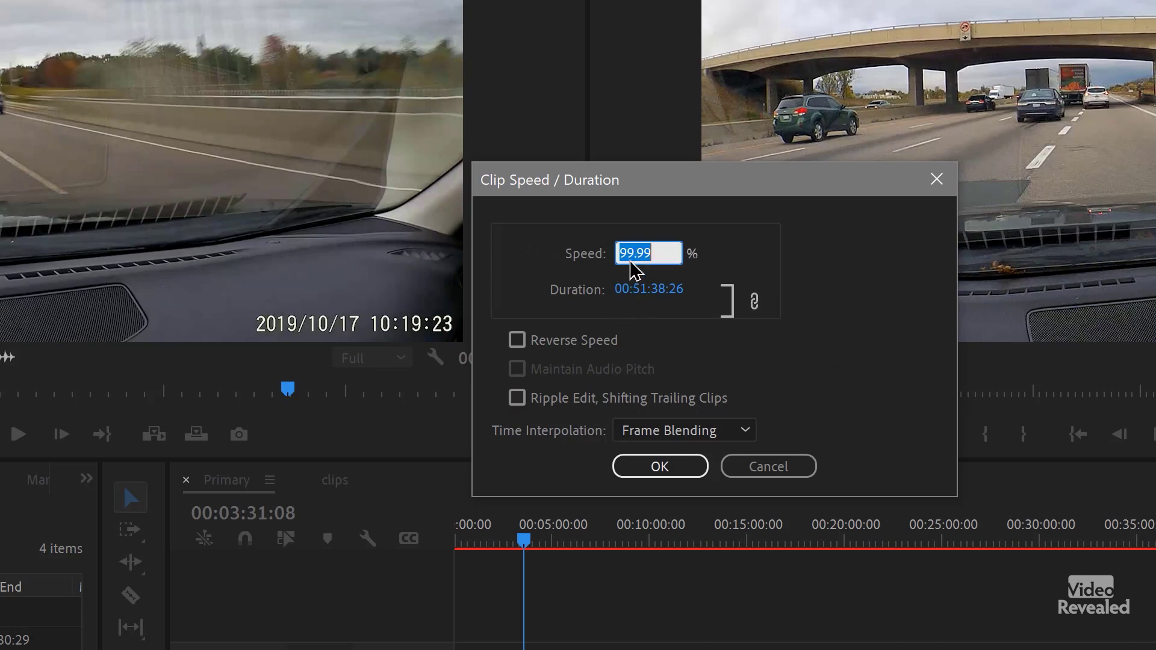
text(3.59)
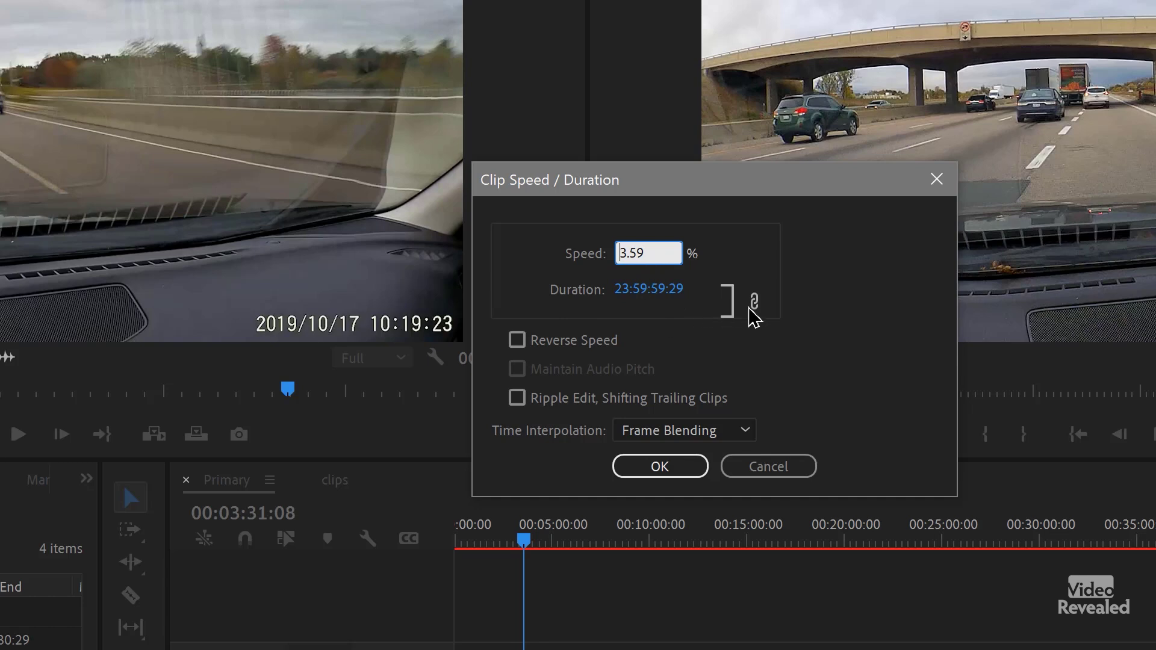
click(760, 324)
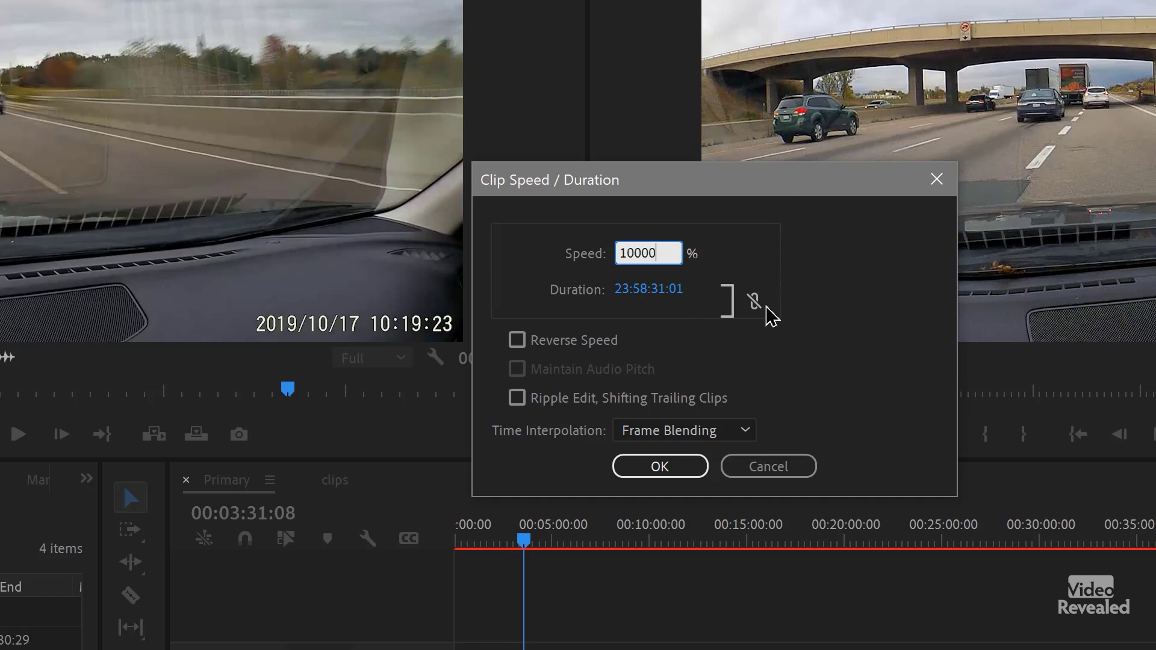
click(750, 310)
click(681, 470)
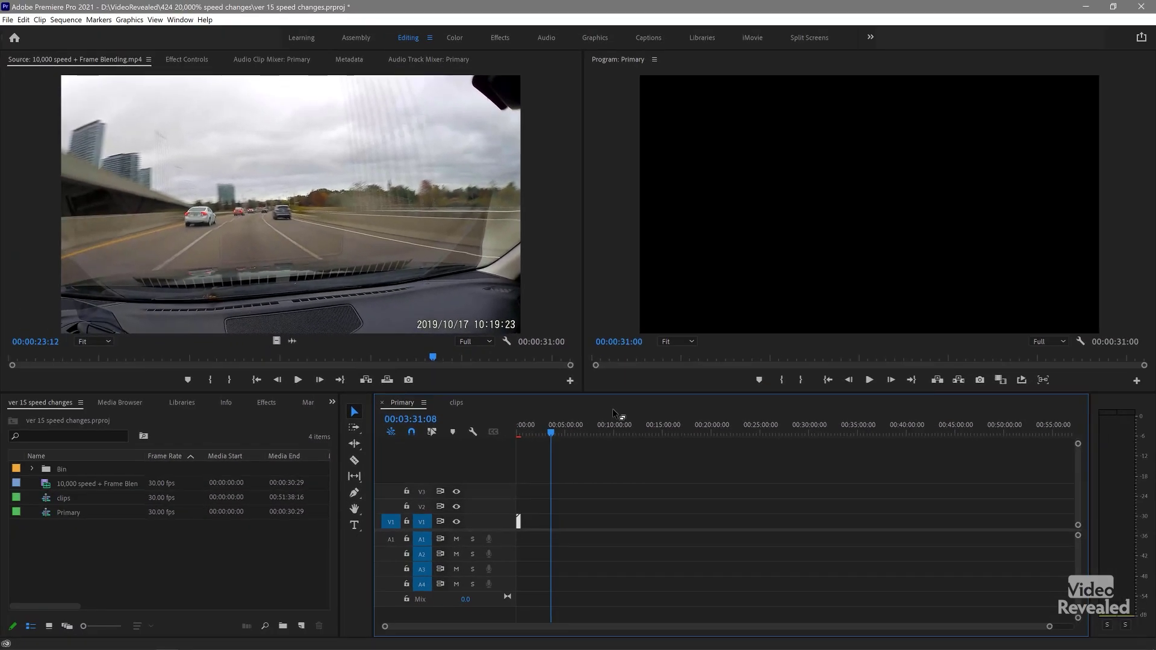
Fit the whole nested clip in the timeline and play the Primary sequence from its start.
key(backslash)
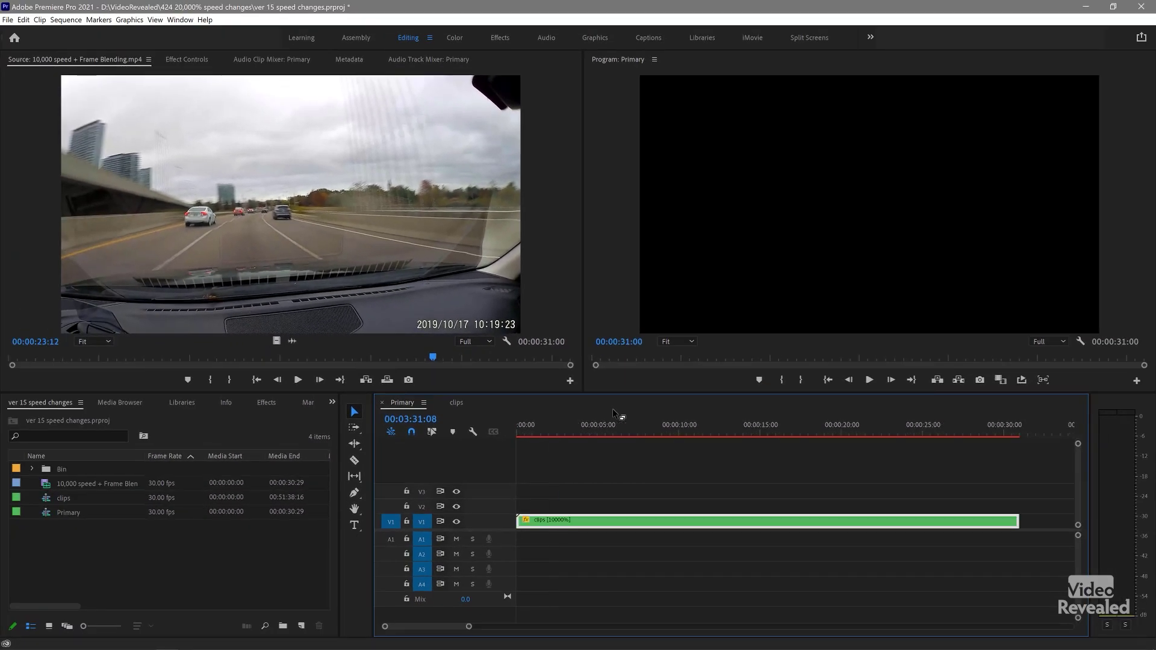
click(507, 457)
key(Home)
key(space)
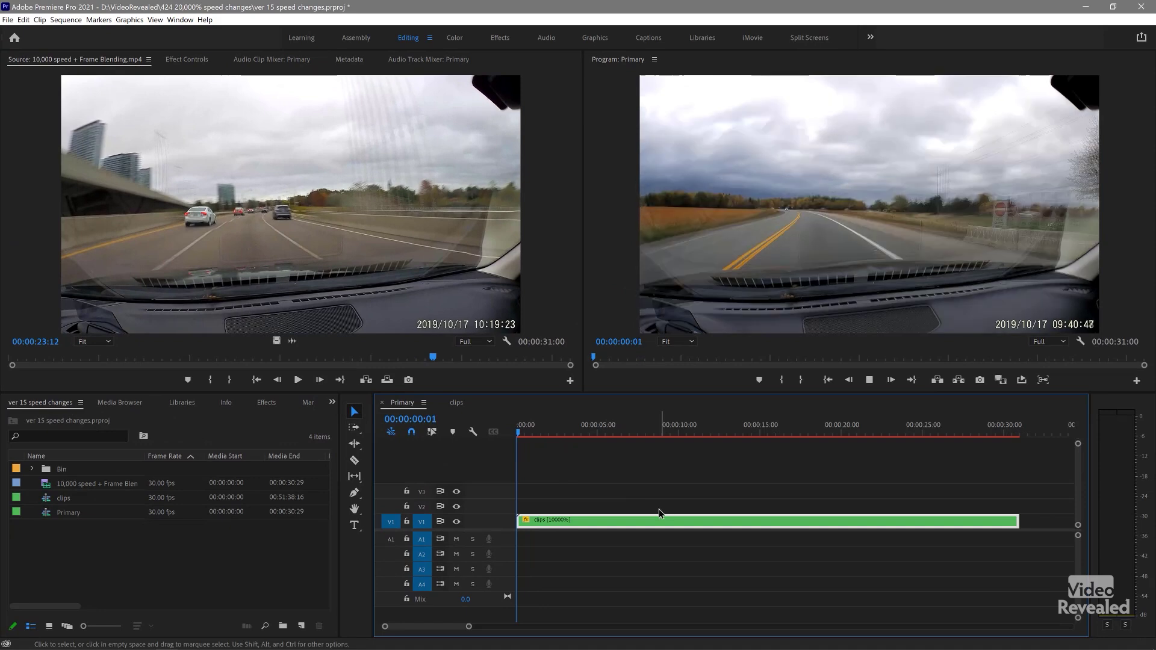
Change the nested clip's time interpolation to Frame Sampling in its speed settings.
right_click(700, 519)
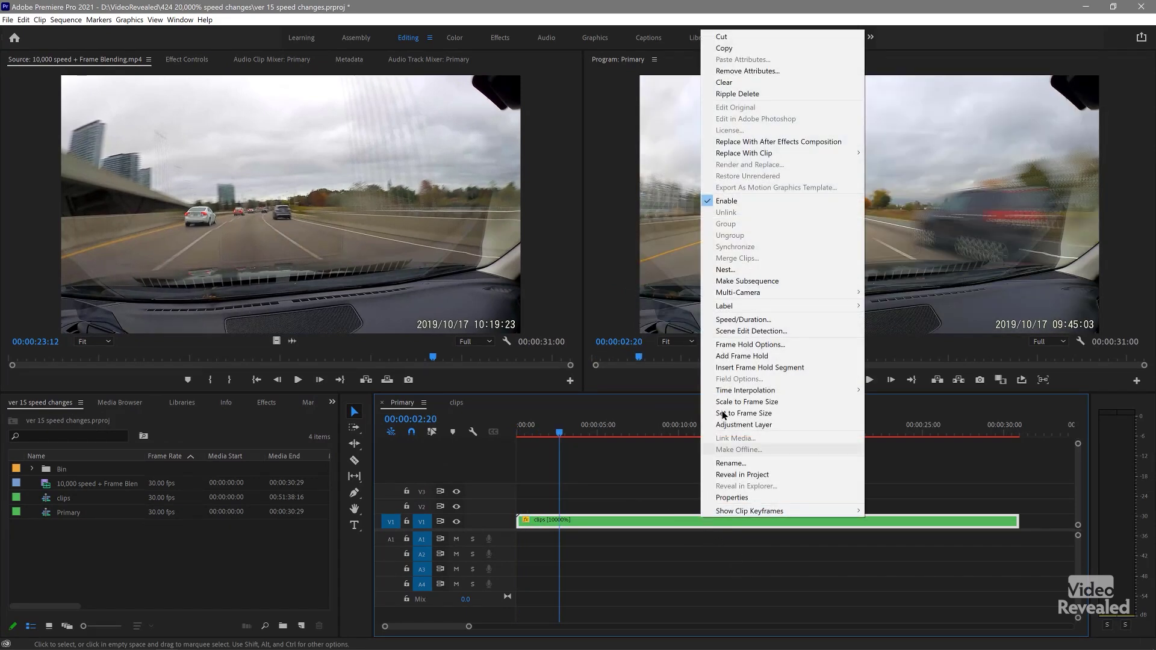
click(735, 332)
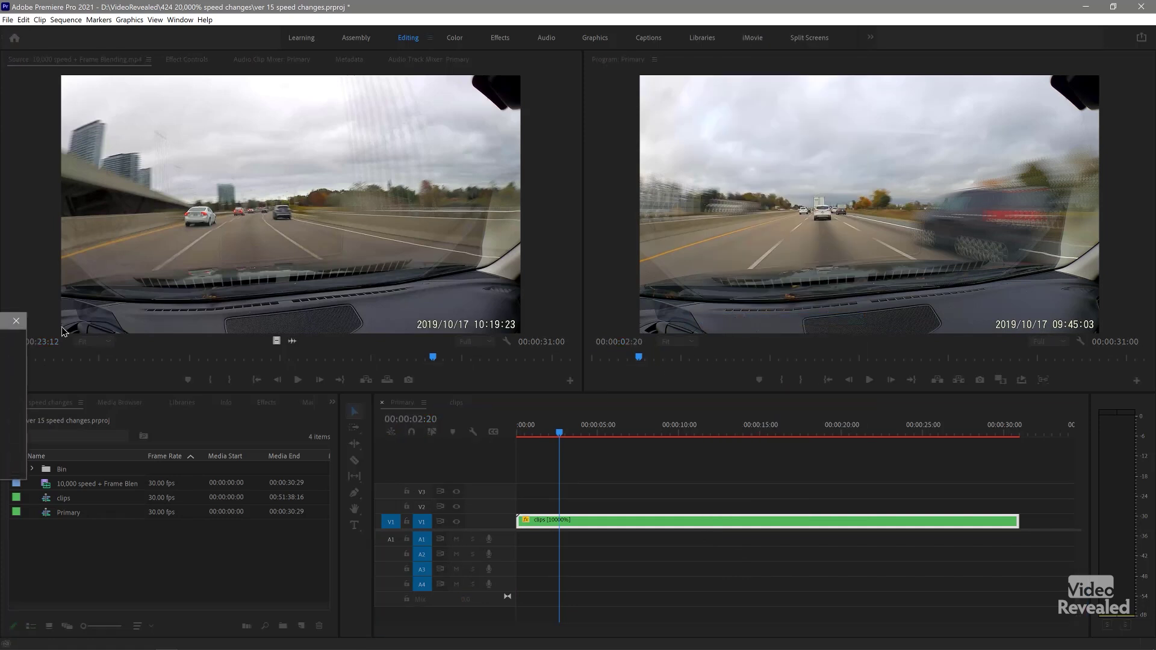
key(ctrl+r)
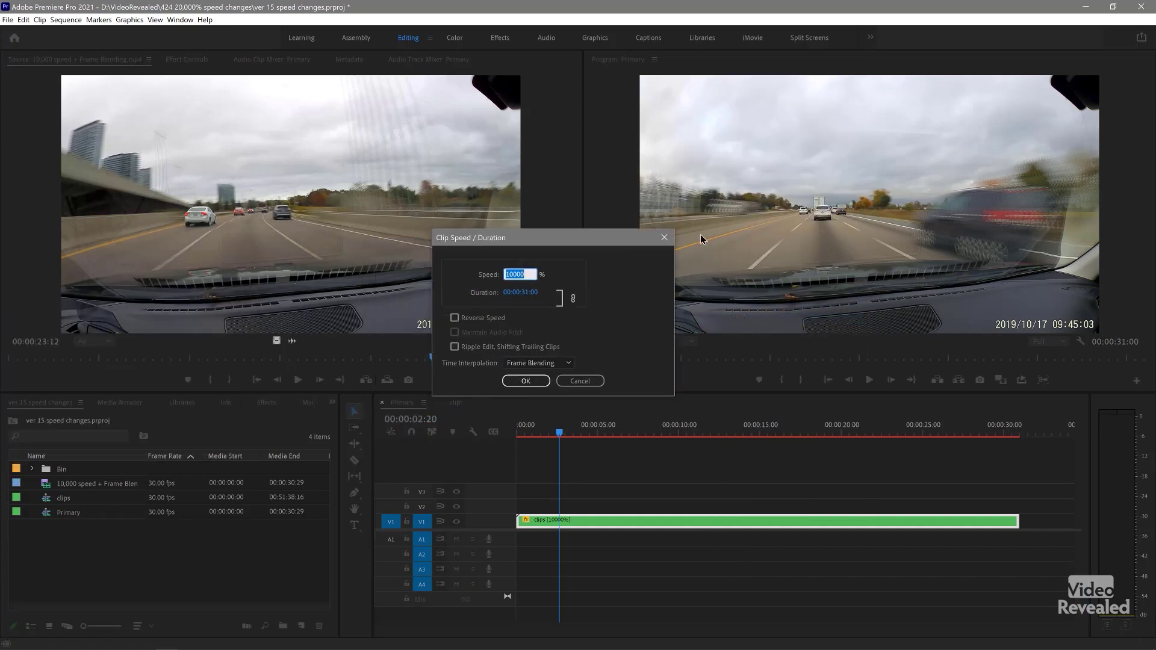
click(635, 356)
click(630, 370)
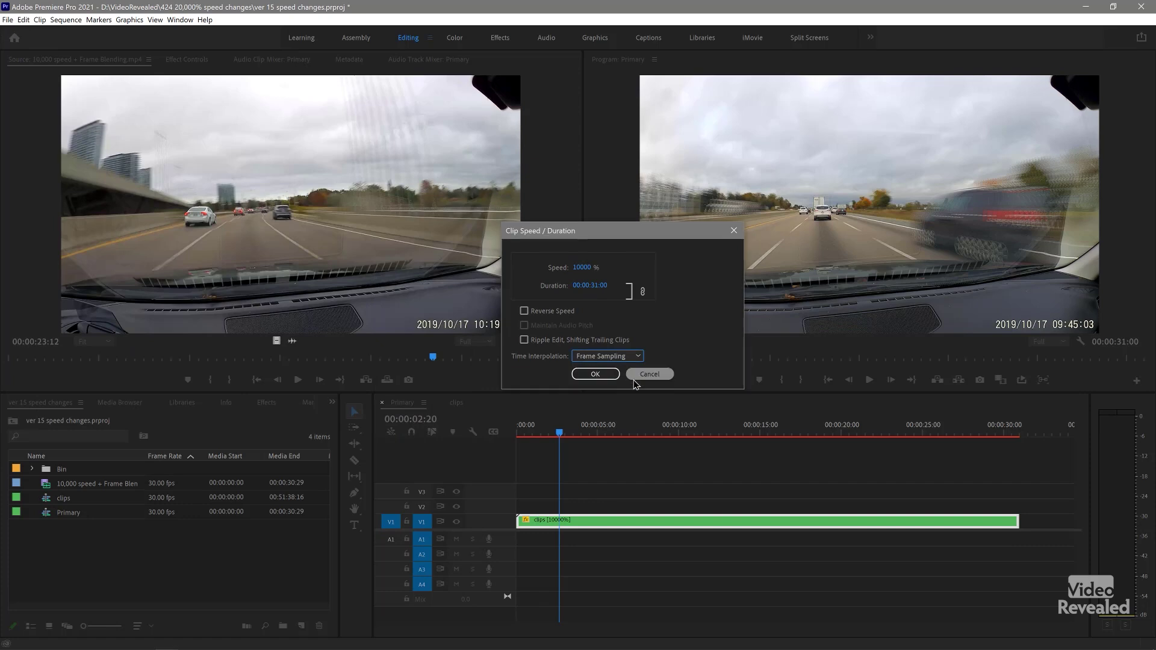
click(596, 374)
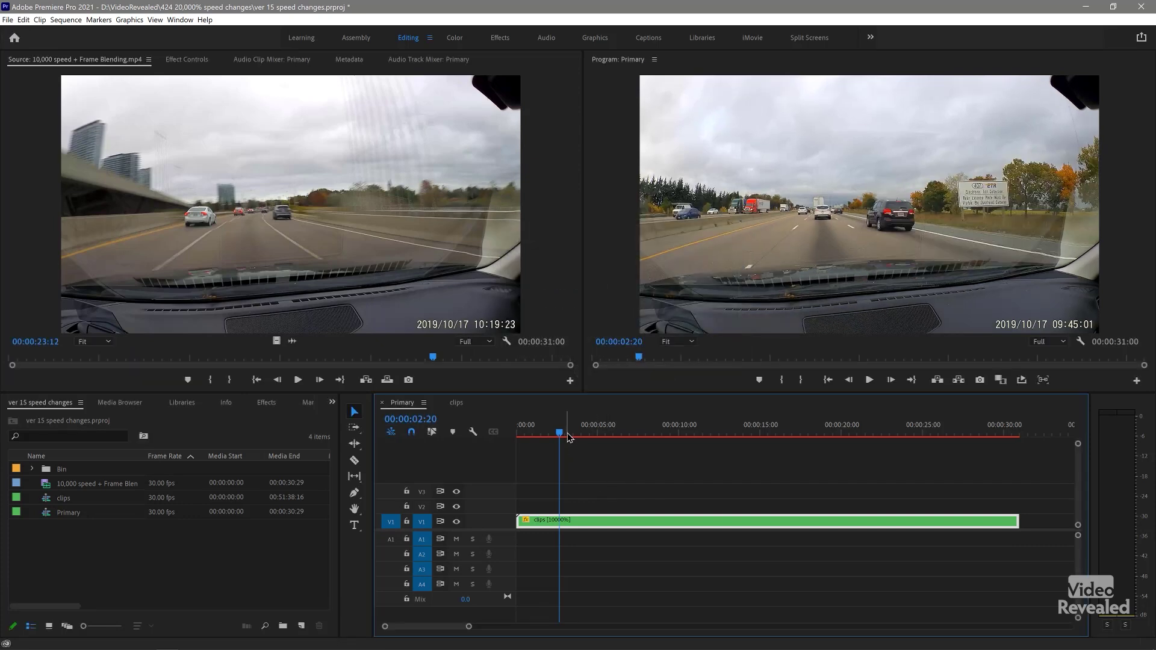